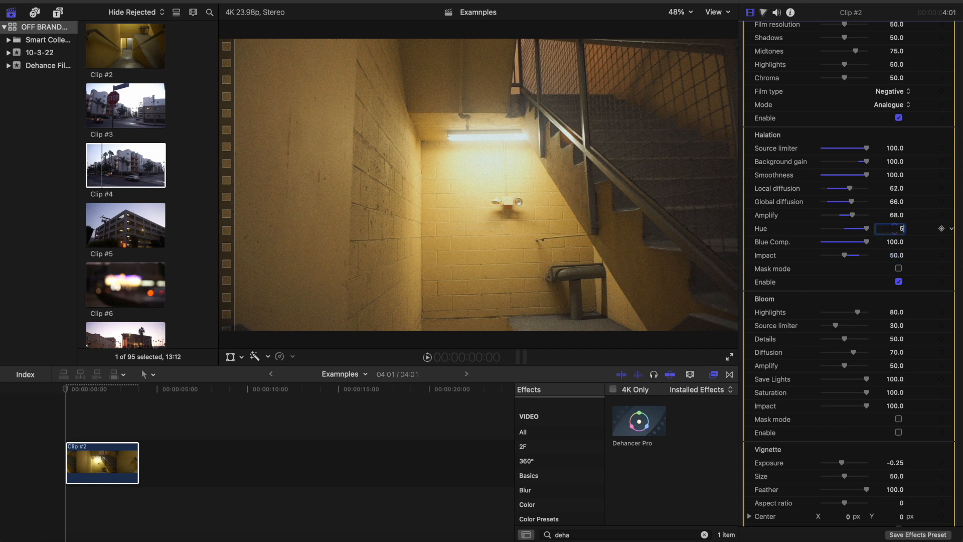
Set the Halation impact to 75 and turn on the Halation mask mode to inspect the effect
click(895, 255)
text(75)
key(Return)
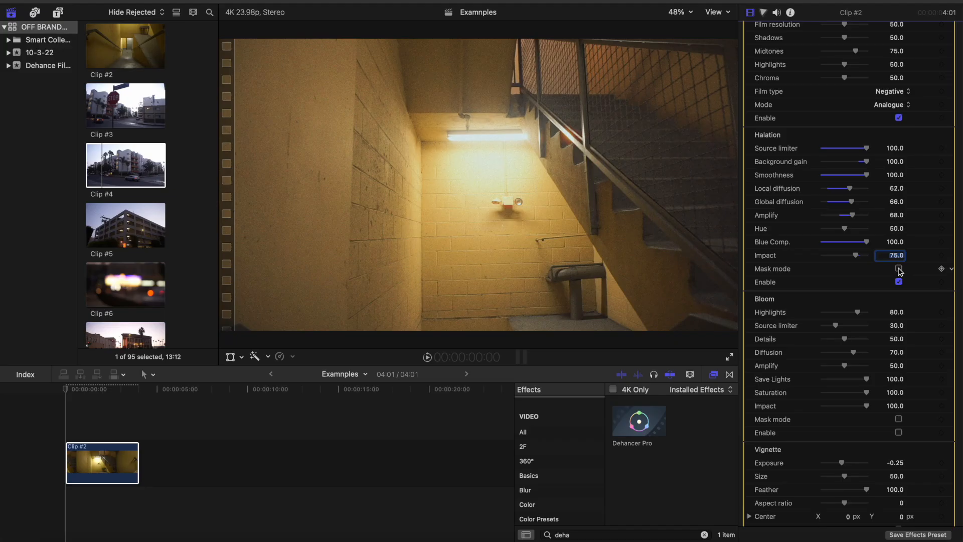
click(898, 269)
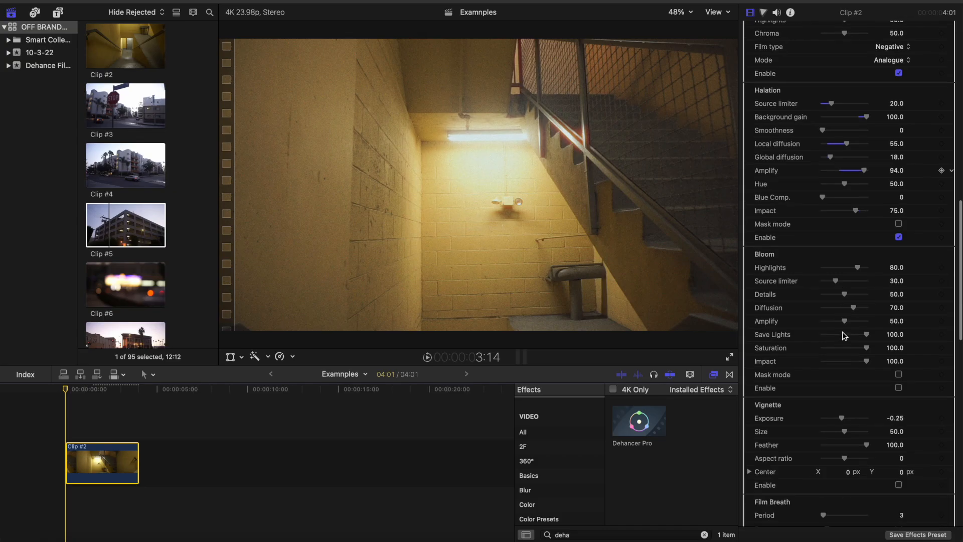
Enable Bloom with Highlights 32, Source limiter 60, Details 74, Diffusion 76 and Amplify 41, and briefly inspect its mask
scroll(845, 336, down, 1)
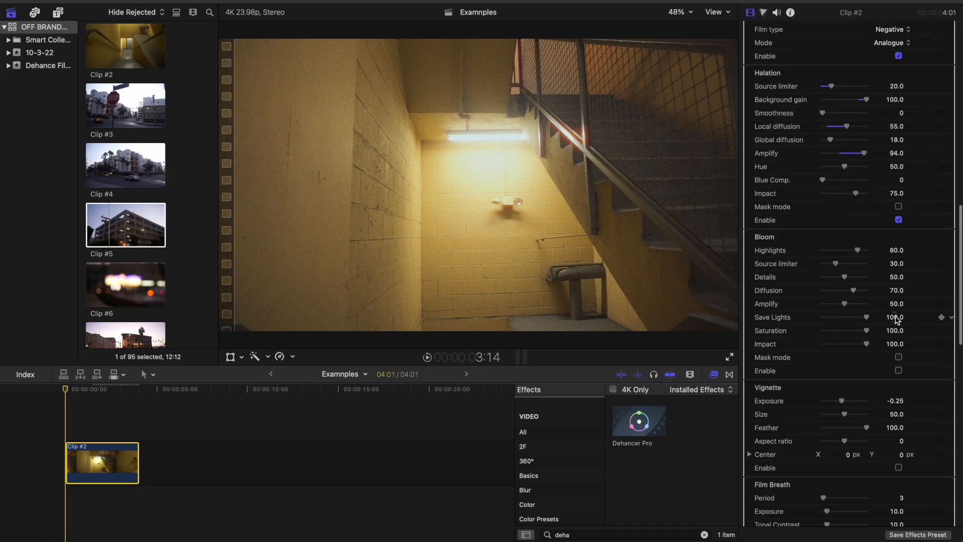
click(899, 371)
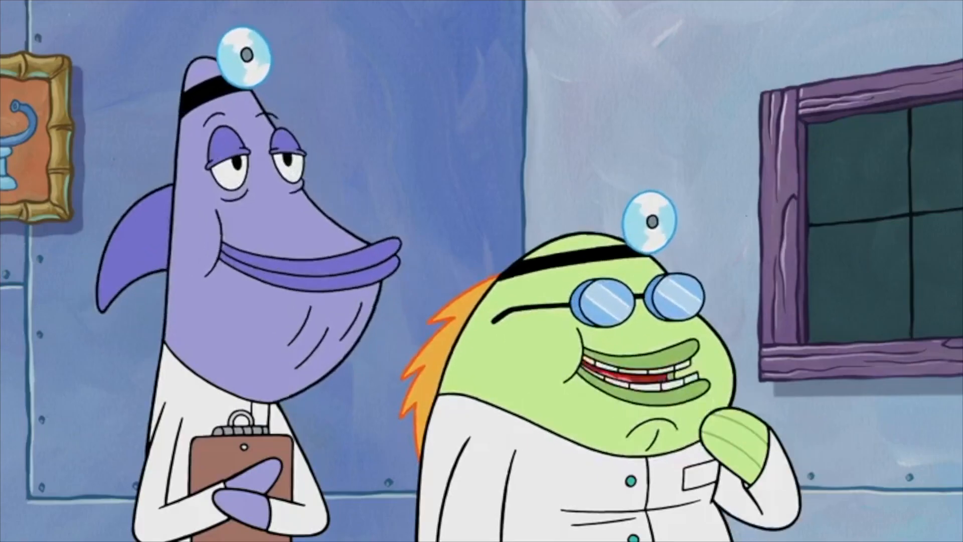
click(898, 278)
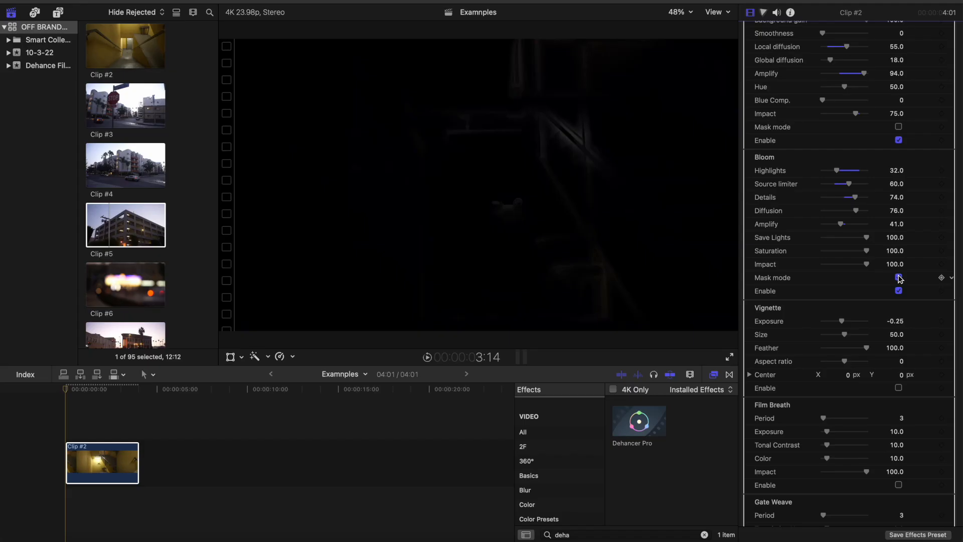
click(899, 277)
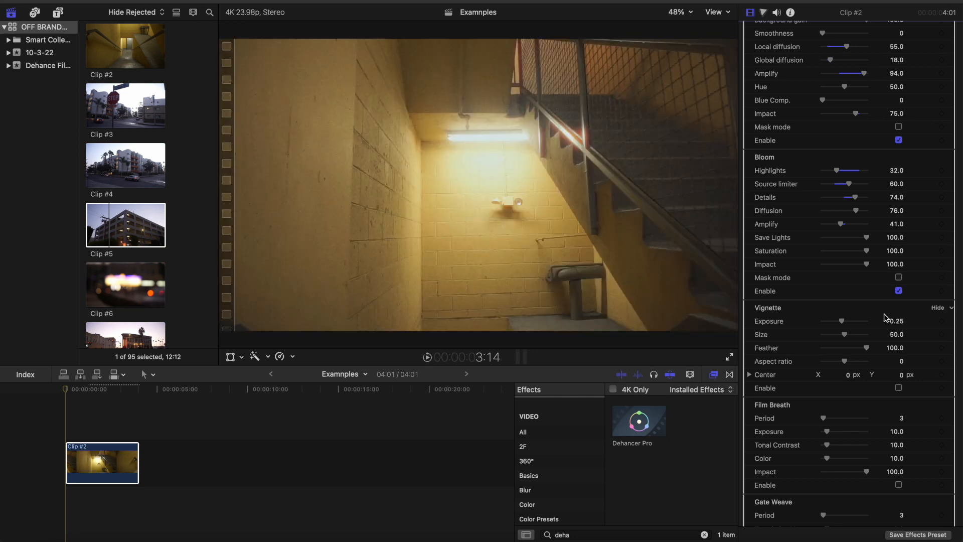
Enable the Vignette at exposure -0.33 and Gate Weave with Period 10, Translation Y 15 and Rotation 8
scroll(885, 317, down, 5)
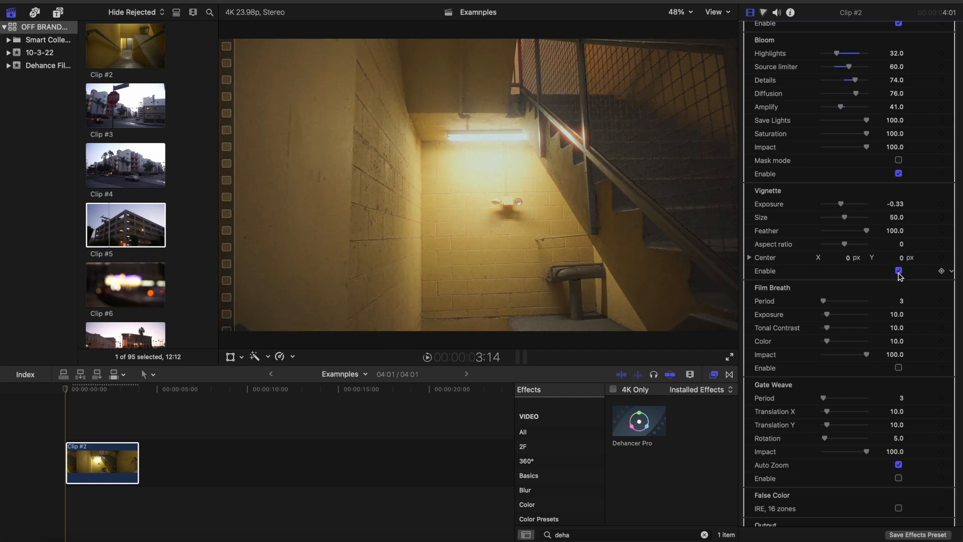
click(900, 273)
click(900, 274)
scroll(877, 304, down, 10)
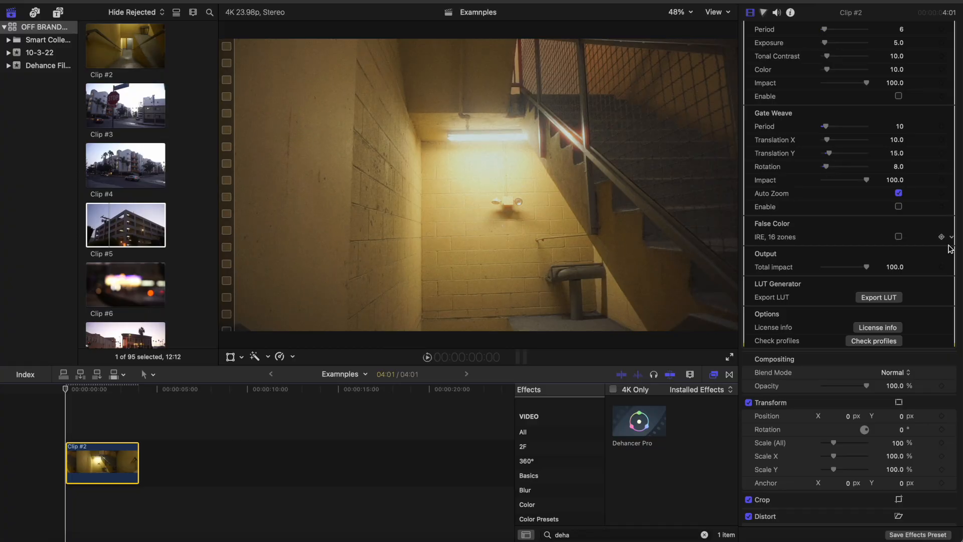
click(898, 206)
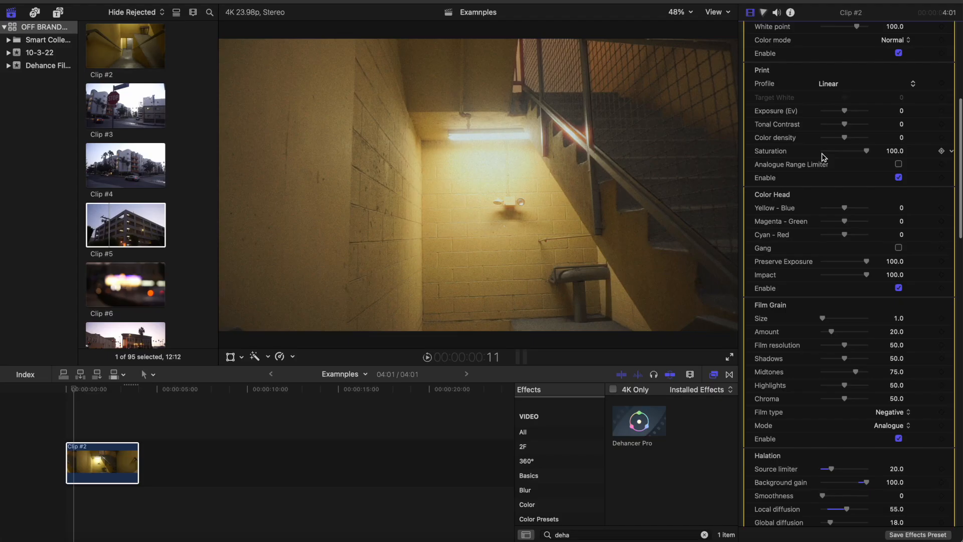
Set the Expand black point to 3 and white point to 101, and the Print exposure to -0.02 with tonal contrast 3
scroll(813, 256, up, 10)
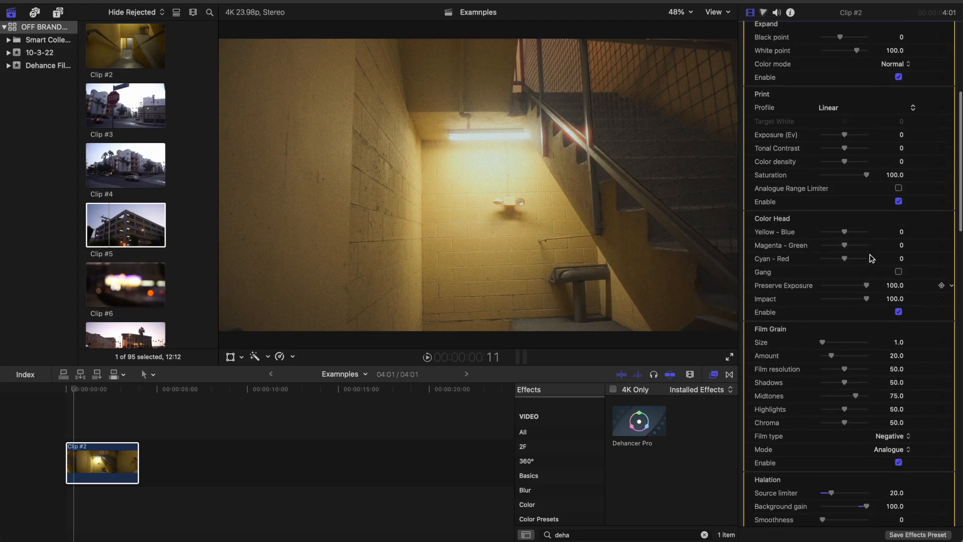
scroll(872, 258, up, 5)
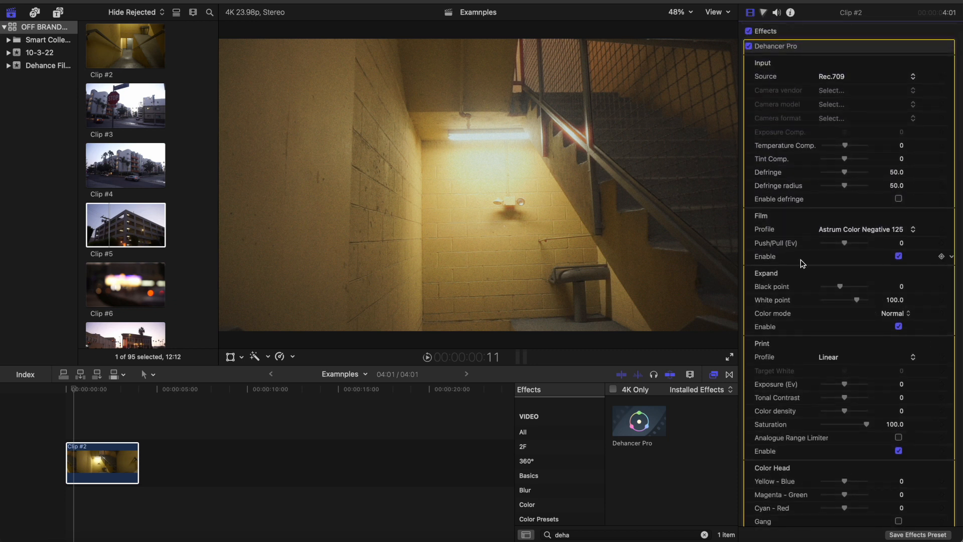
scroll(863, 276, down, 5)
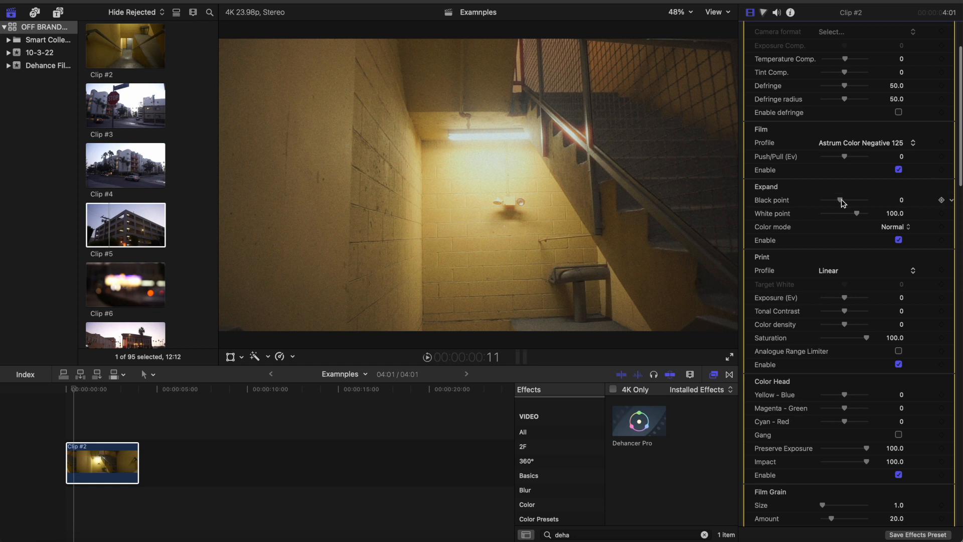
drag(840, 203, 860, 201)
scroll(844, 199, down, 1)
scroll(848, 229, down, 3)
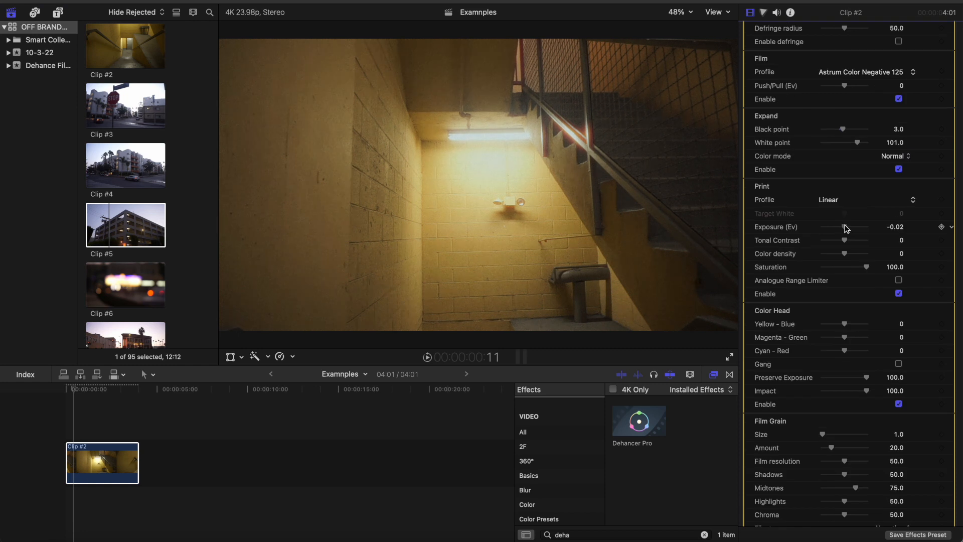
Set the Color Head to Yellow-Blue 5, Magenta-Green -1 and Cyan-Red -4, and switch the Color Head off
scroll(844, 242, down, 15)
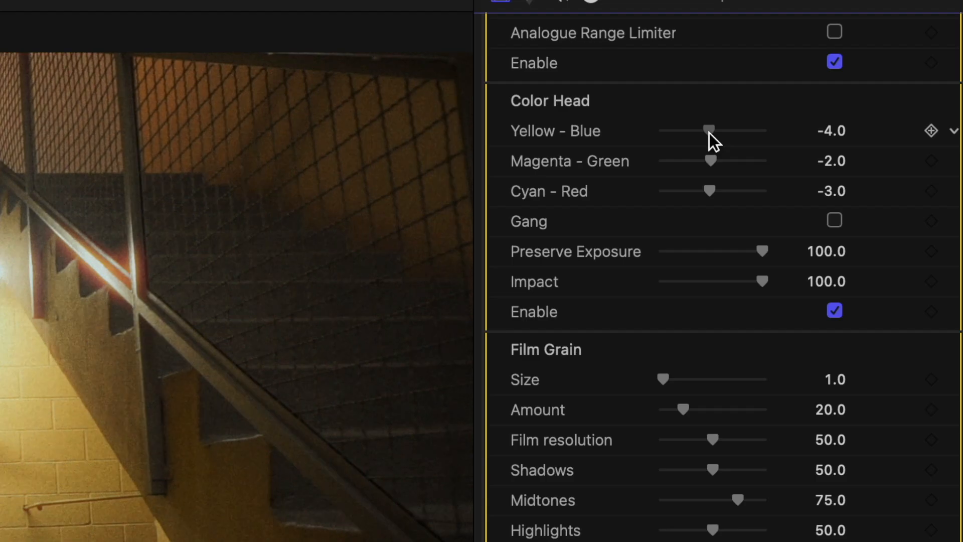
drag(844, 75, 844, 75)
drag(710, 134, 709, 132)
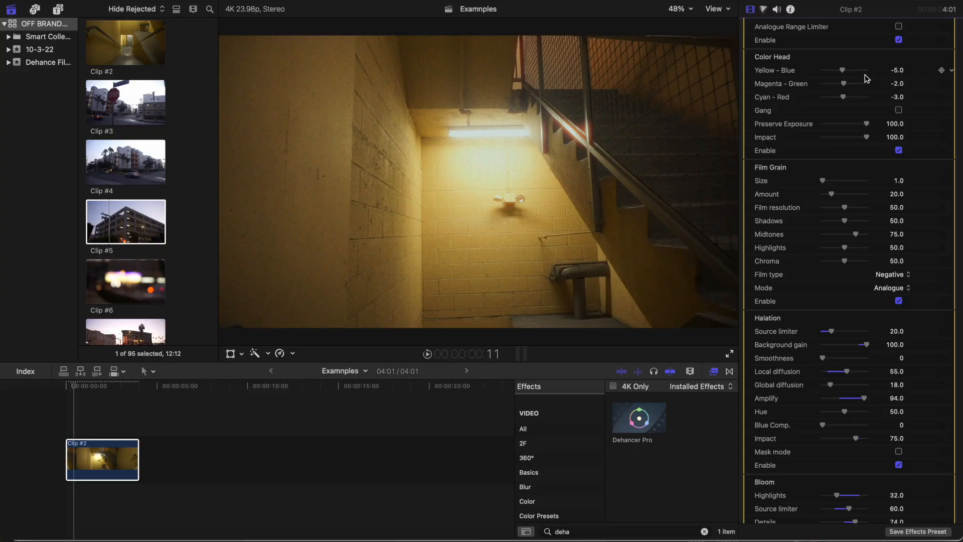
click(899, 150)
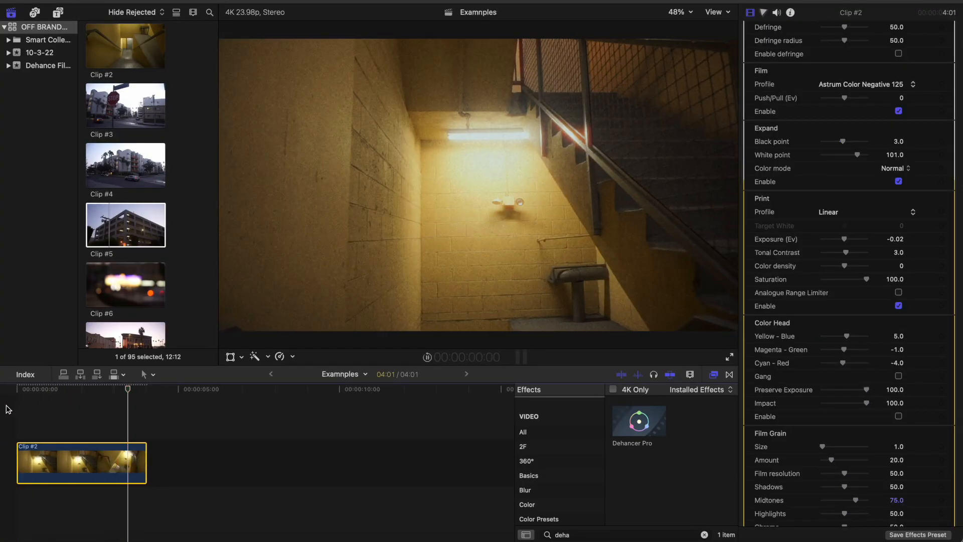
Try the Cinestill 50D, Cinestill 800T and Fuji Eterna Vivid 500 (Exp. 2013) film profiles on the clip
scroll(806, 130, up, 5)
click(836, 229)
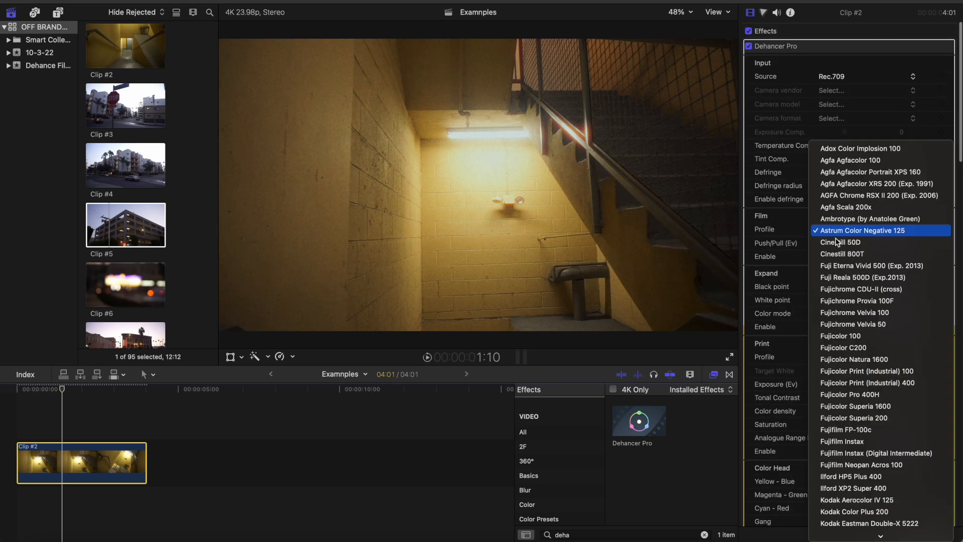
click(839, 243)
click(841, 226)
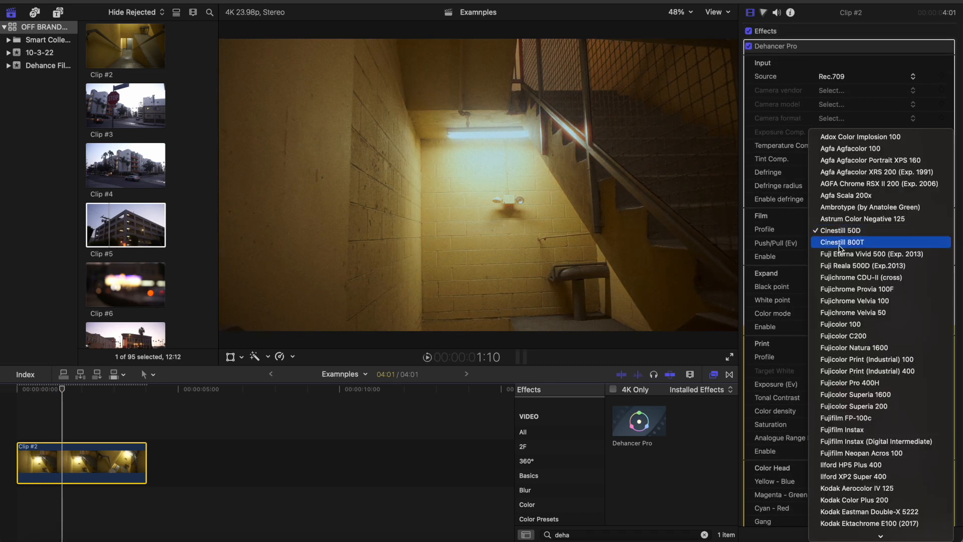
click(839, 245)
click(835, 229)
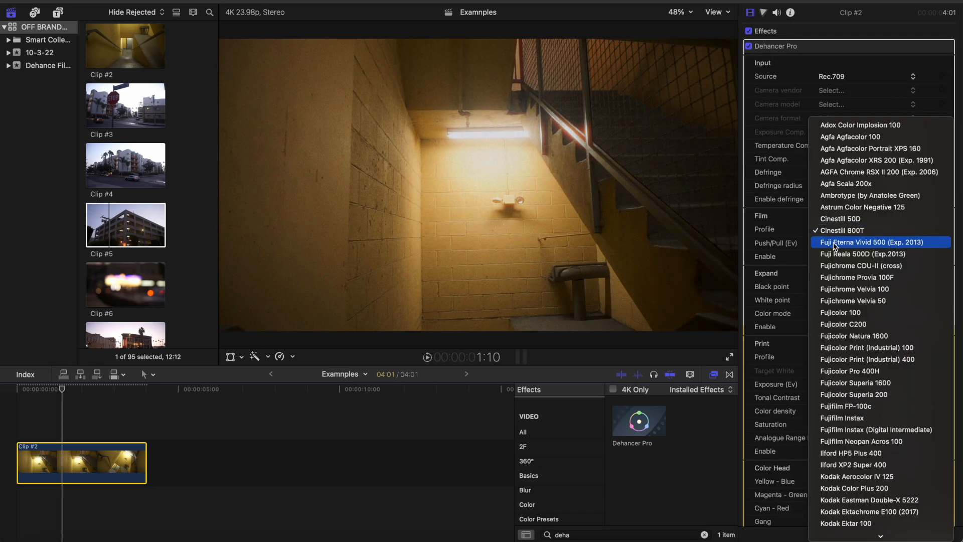
click(838, 242)
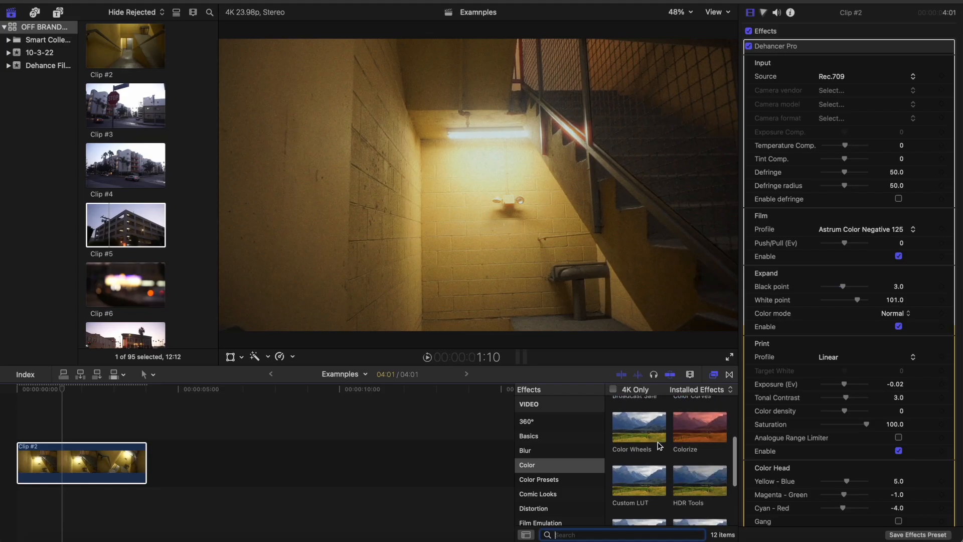
Add Color Wheels and Hue/Saturation Curves to Clip #2 and order them above Dehancer Pro
drag(639, 427, 72, 445)
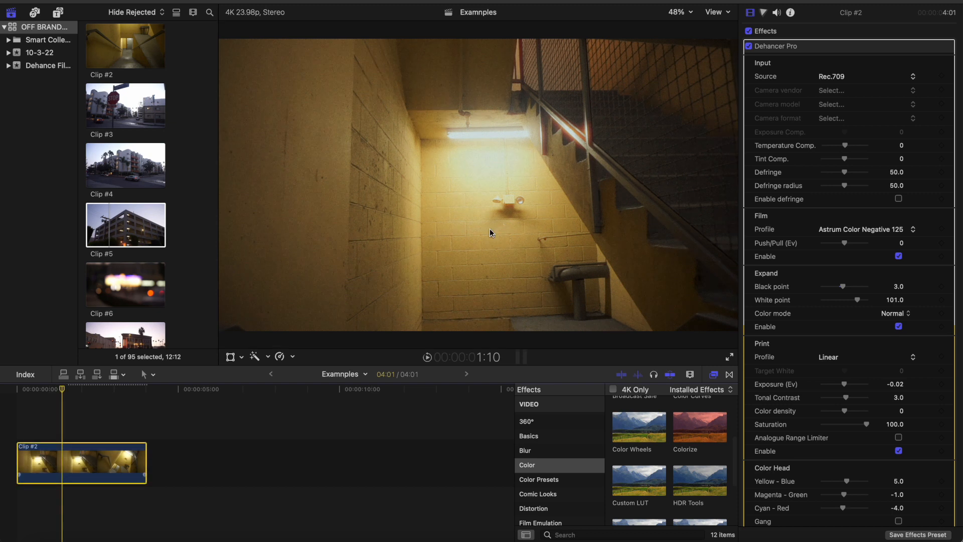
scroll(620, 443, down, 3)
click(814, 87)
drag(794, 51, 802, 64)
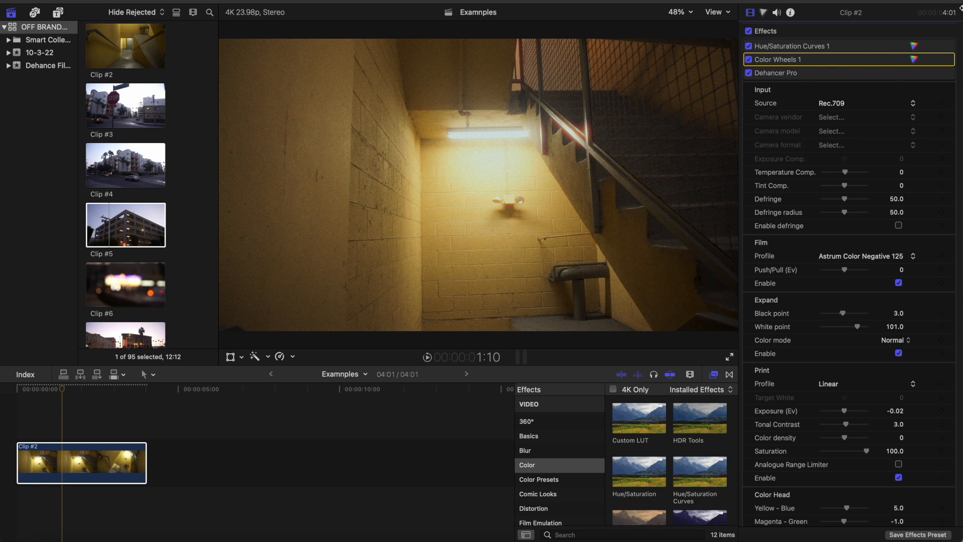
In Color Wheels, tint the shadows blue (0, 16, 44), the midtones orange (45, 25, 0) and the highlights faintly blue (0, 3, 6)
click(919, 60)
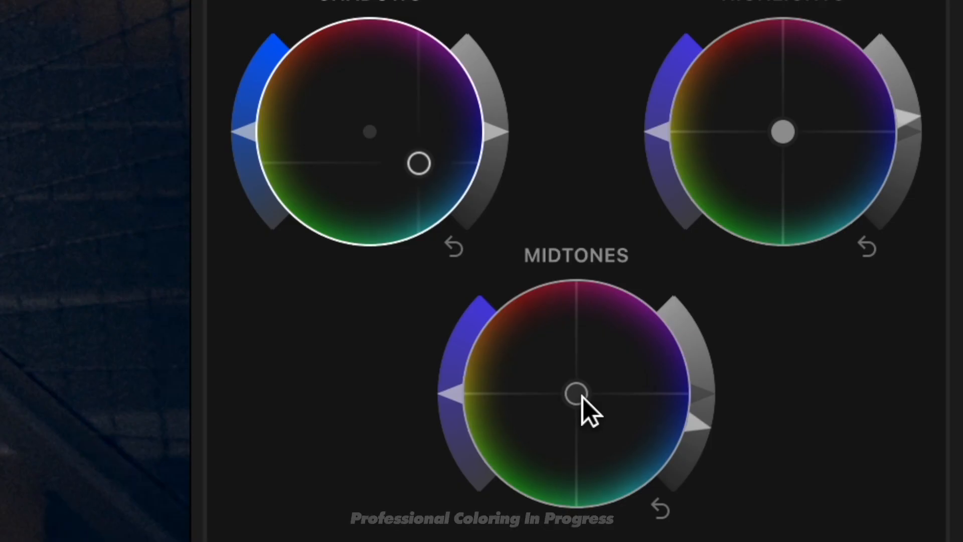
drag(849, 232, 796, 188)
drag(389, 242, 348, 211)
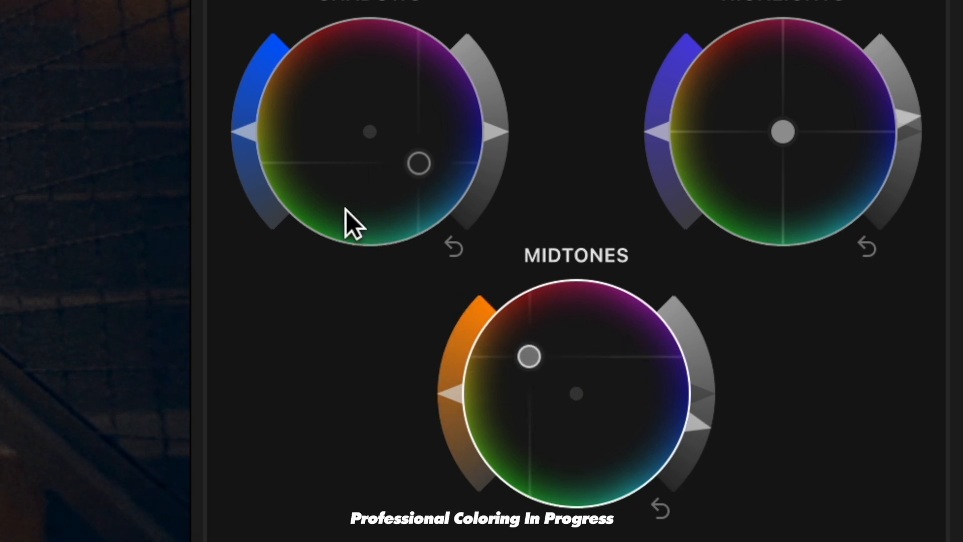
drag(800, 145, 805, 149)
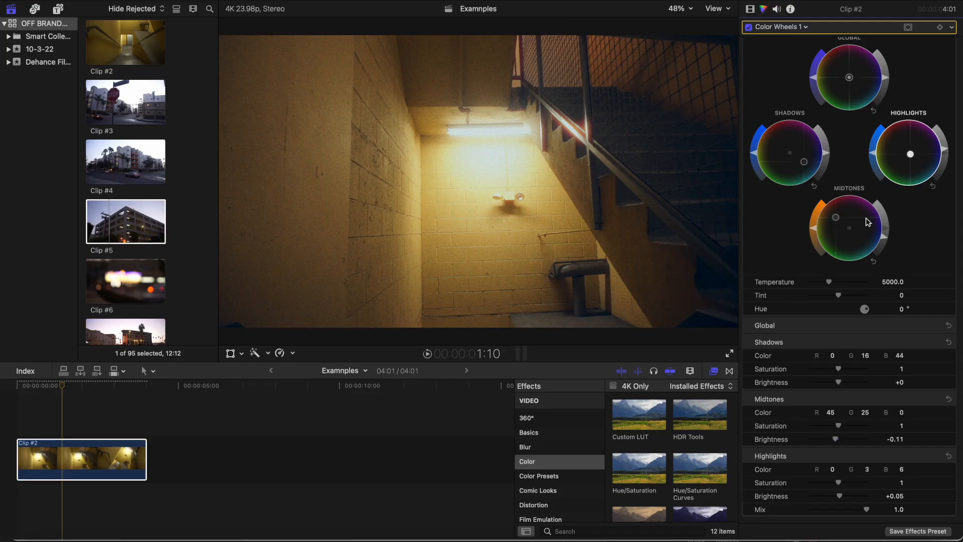
Toggle the Color Wheels effect off and on to compare the image with and without it
scroll(868, 222, up, 2)
click(750, 28)
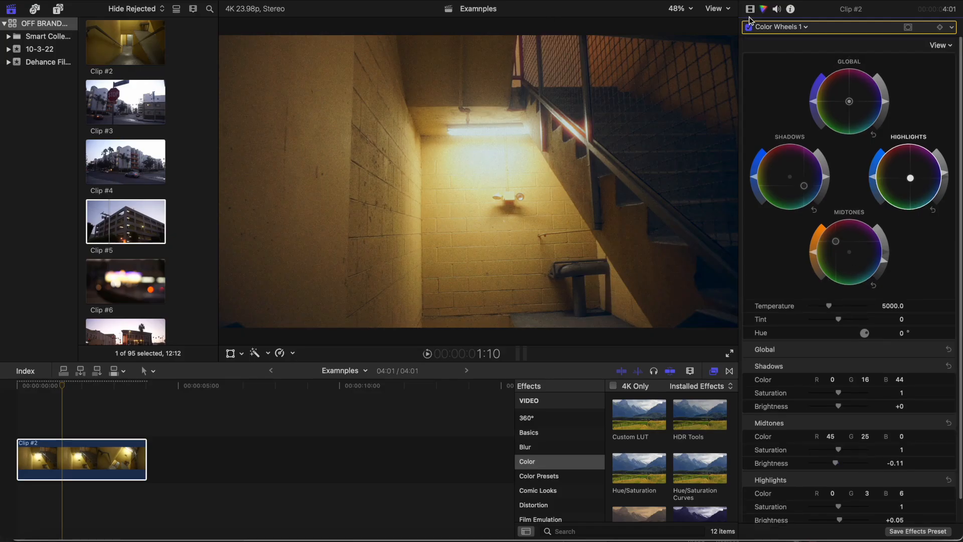
click(750, 27)
click(749, 27)
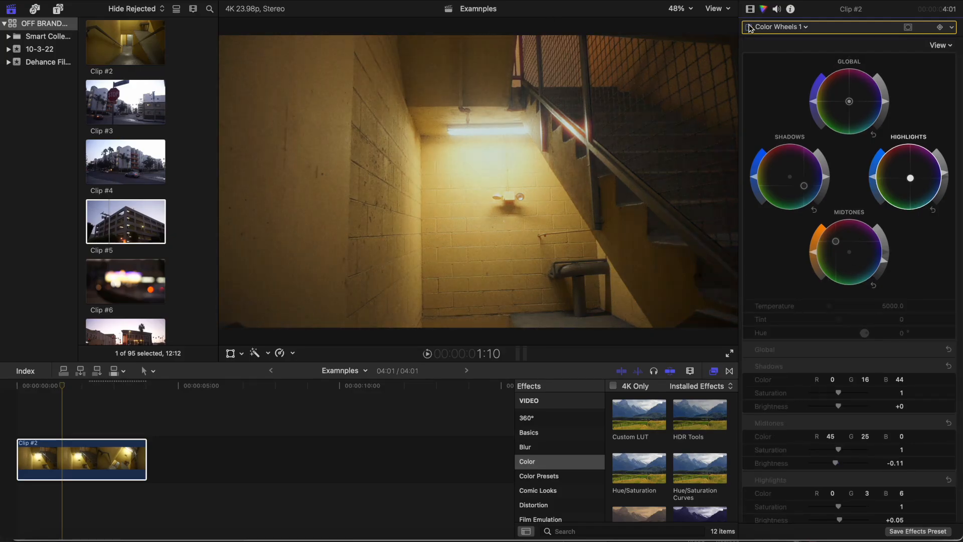
click(750, 28)
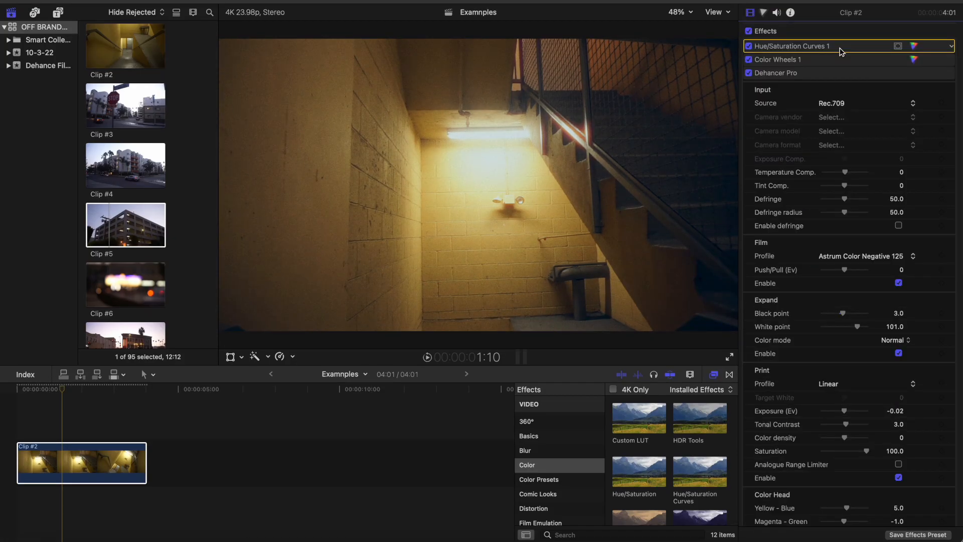
Replace the Hue/Saturation Curves effect with Color Curves and place control points along its luma curve
key(Delete)
scroll(663, 474, up, 2)
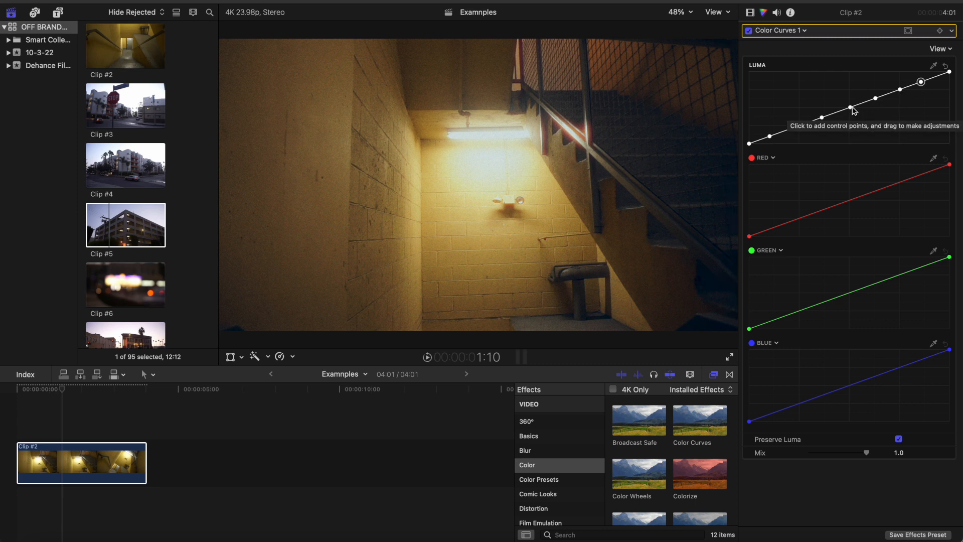
Fine-tune the two lowest shadow control points of the luma curve, lifting them slightly
click(770, 136)
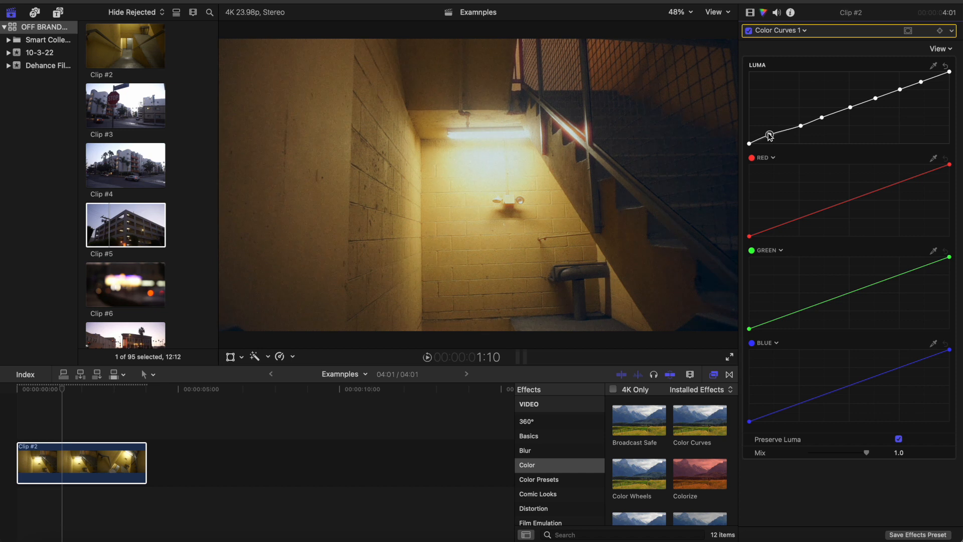
drag(801, 127, 800, 123)
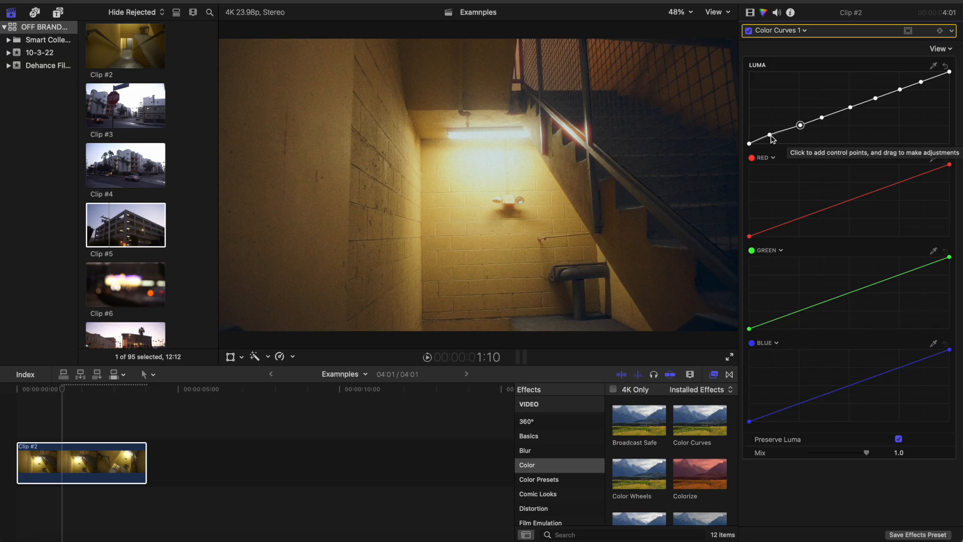
click(770, 134)
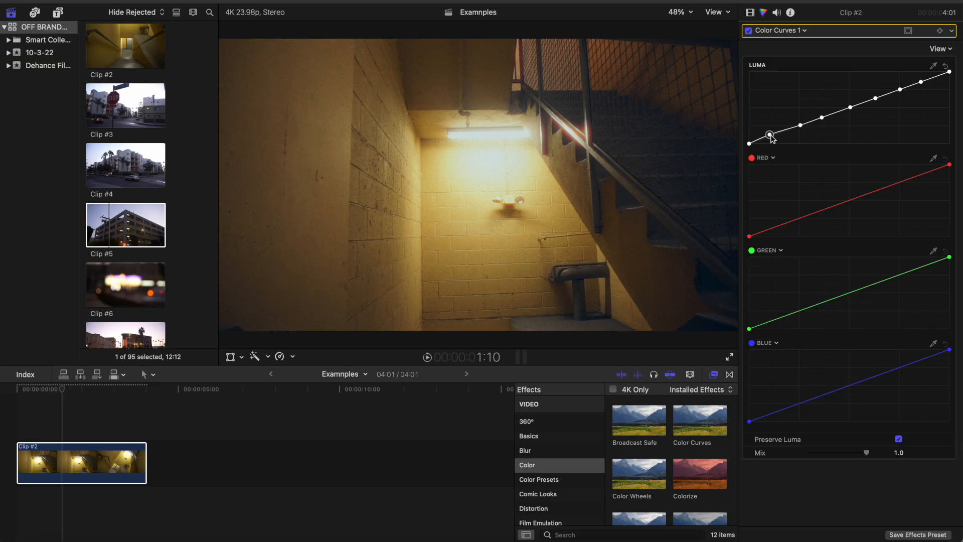
drag(772, 136, 775, 140)
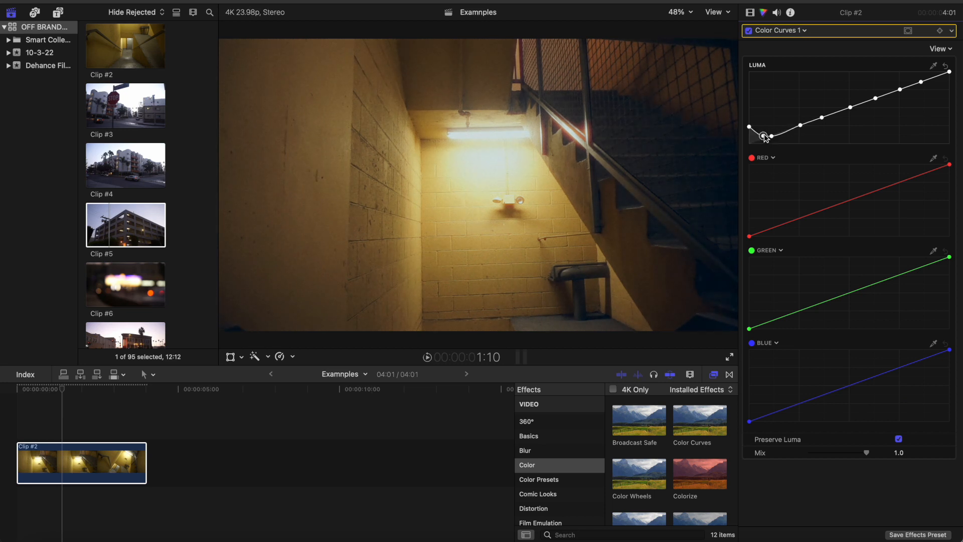
mouse_move(763, 139)
mouse_down()
mouse_move(764, 131)
mouse_move(764, 139)
mouse_up()
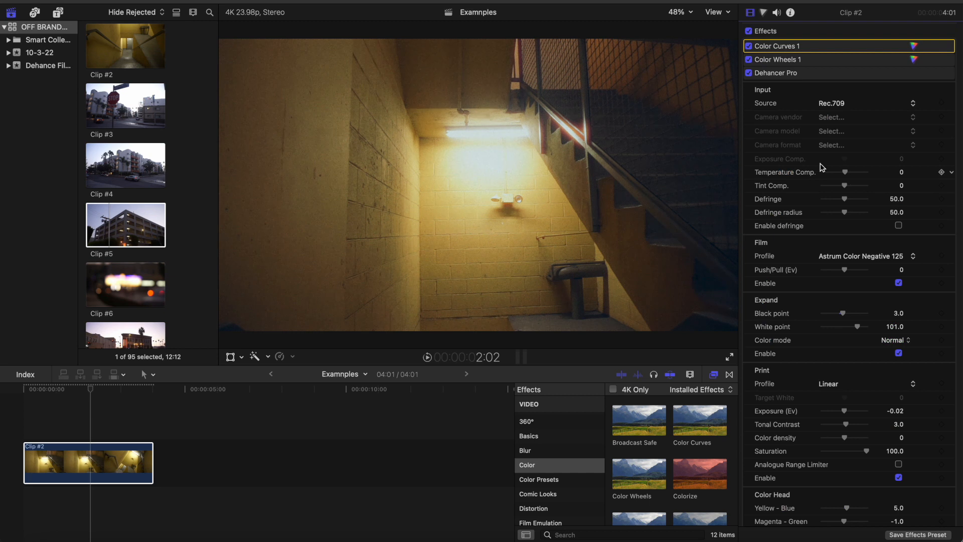
Set the Halation source limiter to 0 in Dehancer Pro
scroll(853, 251, down, 10)
scroll(861, 376, down, 8)
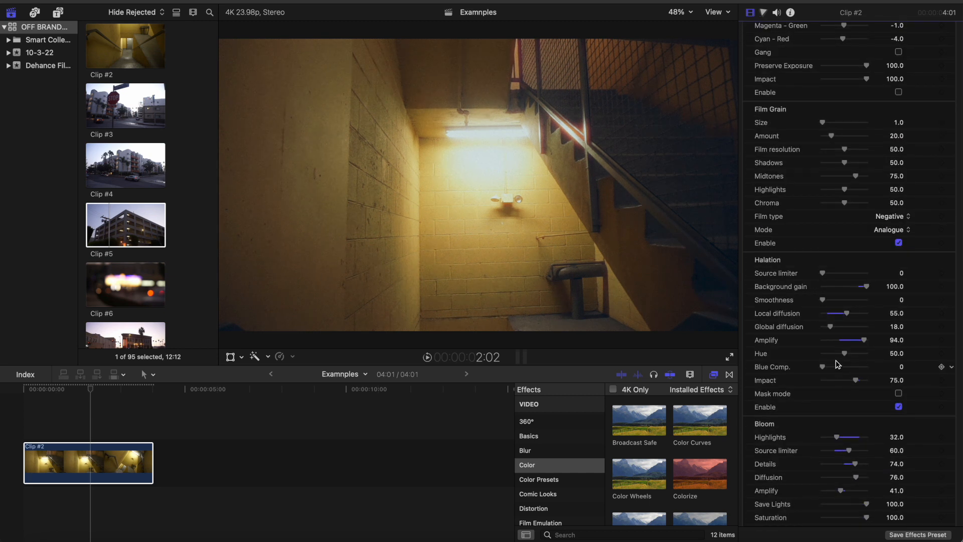
Toggle all of the clip's effects off and on repeatedly to compare the grade with the original footage
scroll(751, 31, up, 20)
click(749, 31)
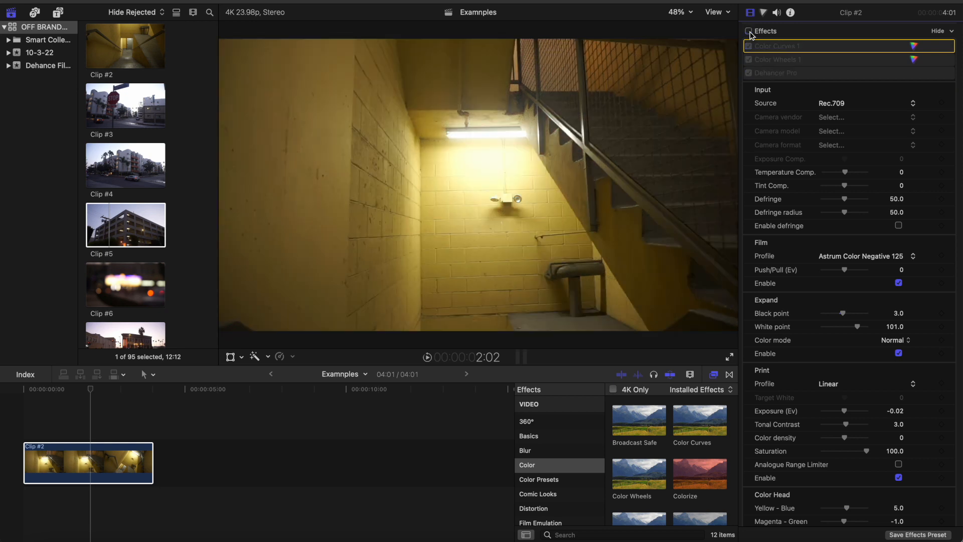
click(749, 31)
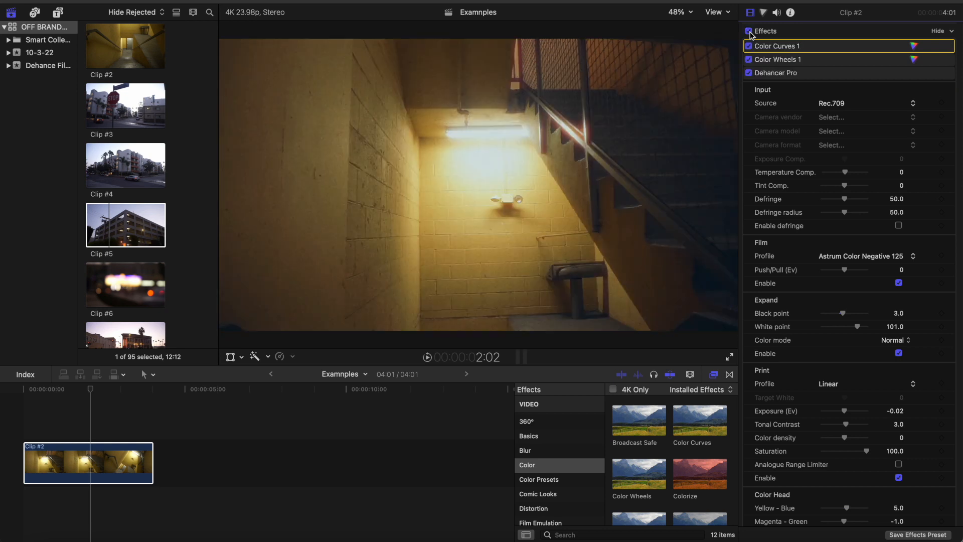
click(749, 32)
click(750, 32)
click(751, 35)
click(751, 34)
click(751, 35)
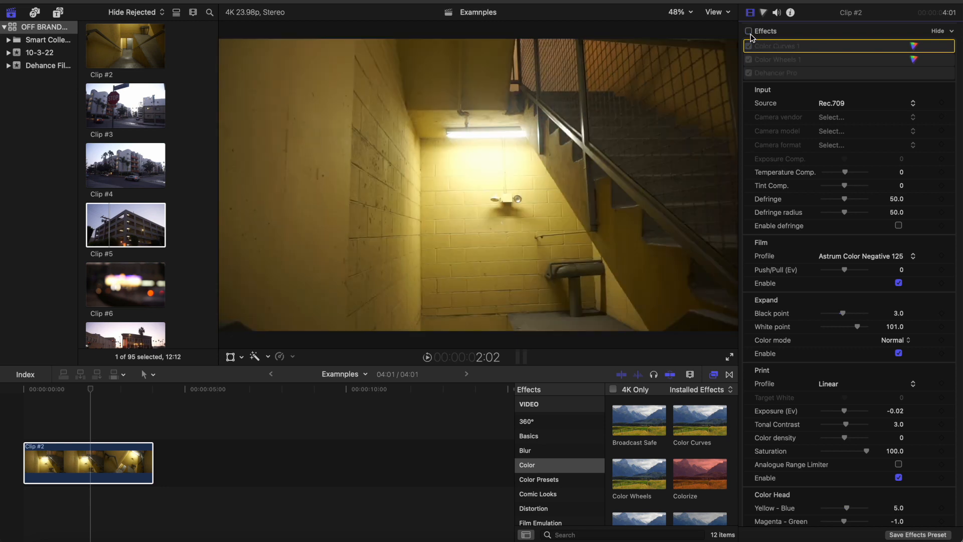